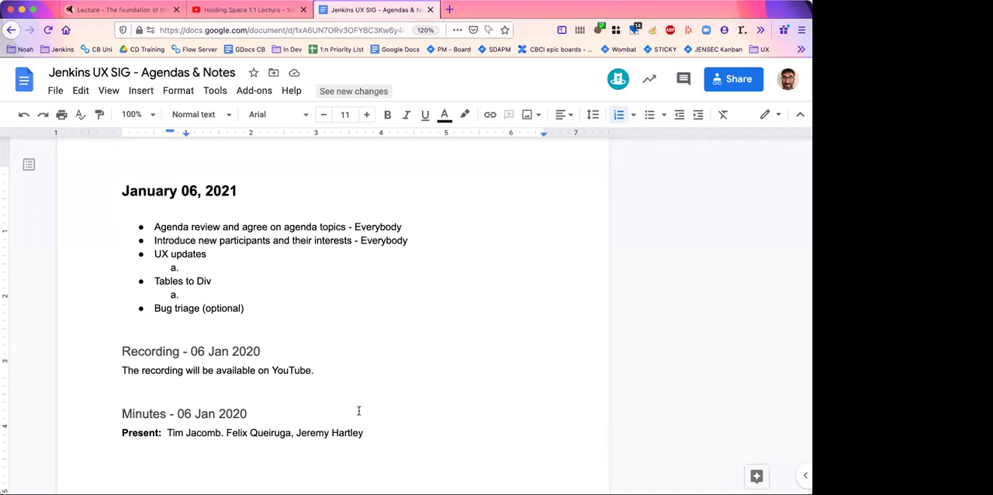
Step: Add a 'Table to Divs' line with a paragraph on fixed issues and released Azure fixes
click(318, 413)
key(Return)
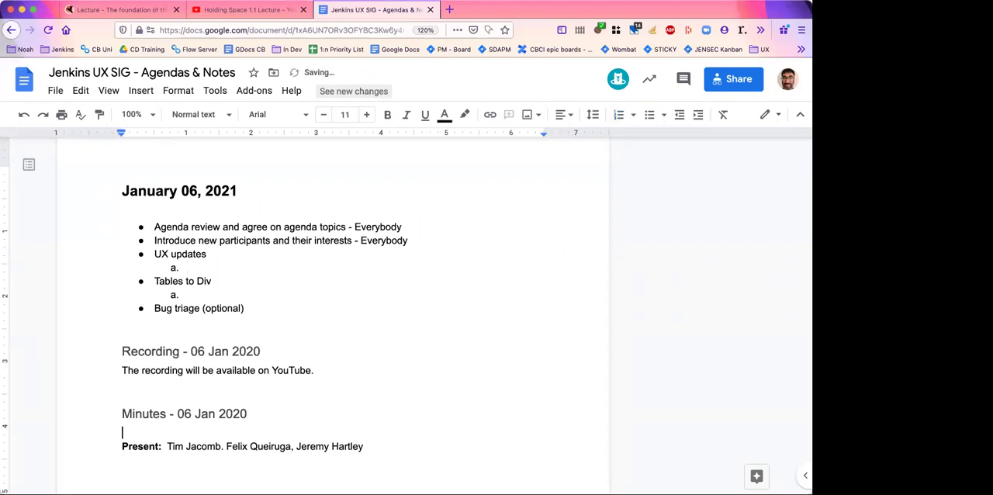
text(Table to Divs)
key(Return)
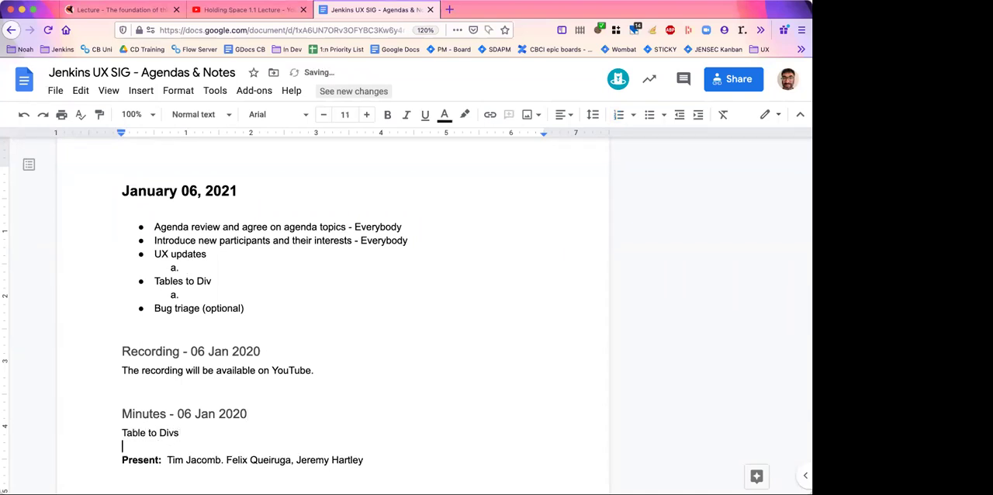
text(Tim Jacomb ha)
text(s fixed a n)
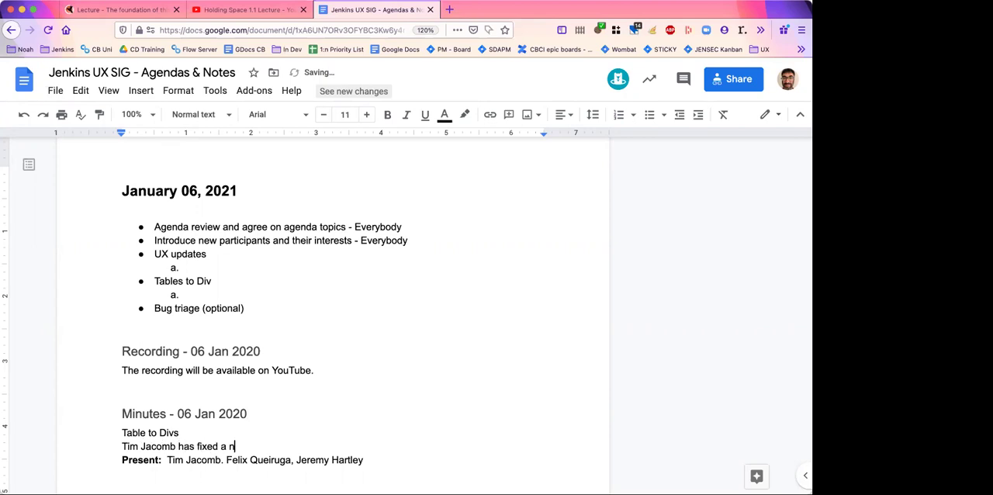
text(umber of )
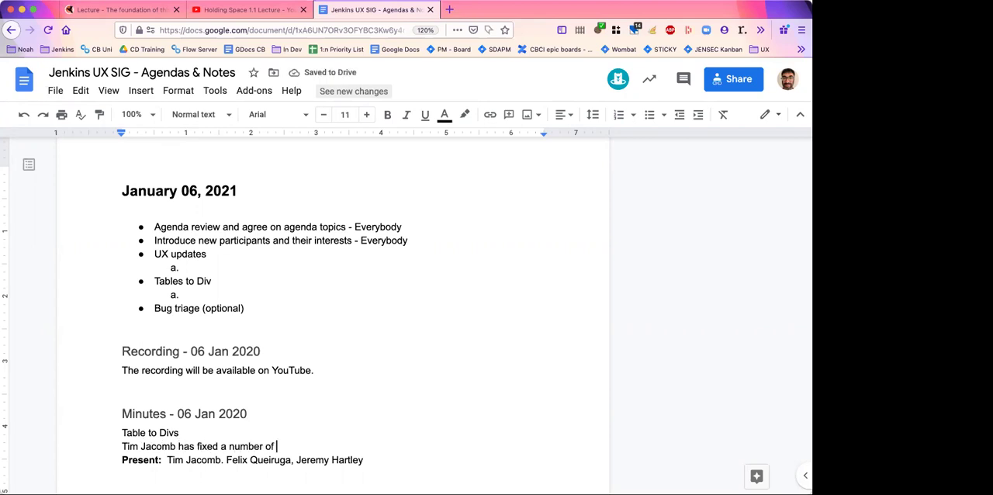
text(Table t)
text(able to Divs is)
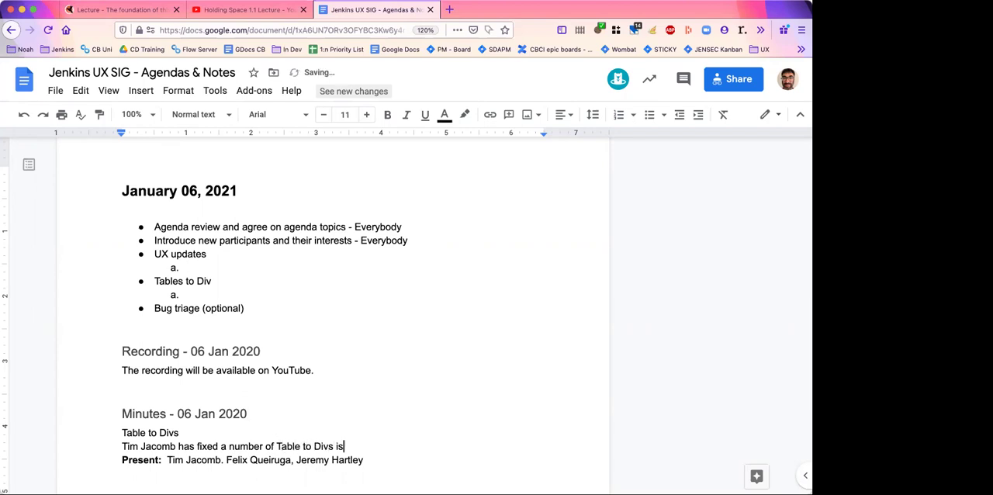
text(sues)
text( about 20 or so. )
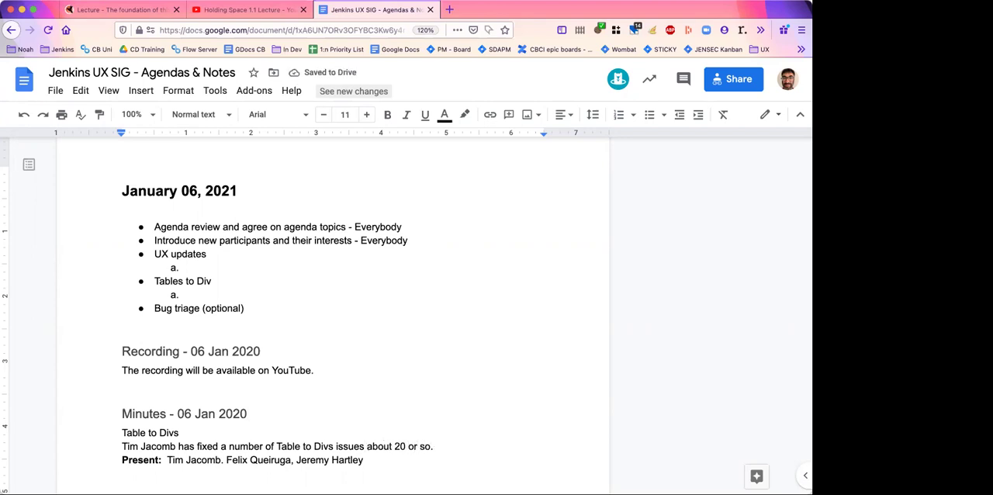
text(The Azure )
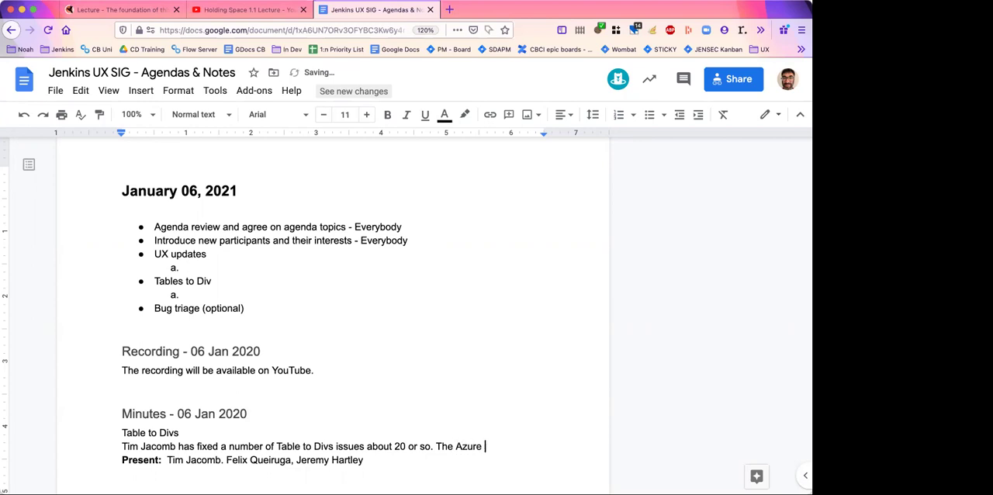
text(ones ha)
text(ve all been rel)
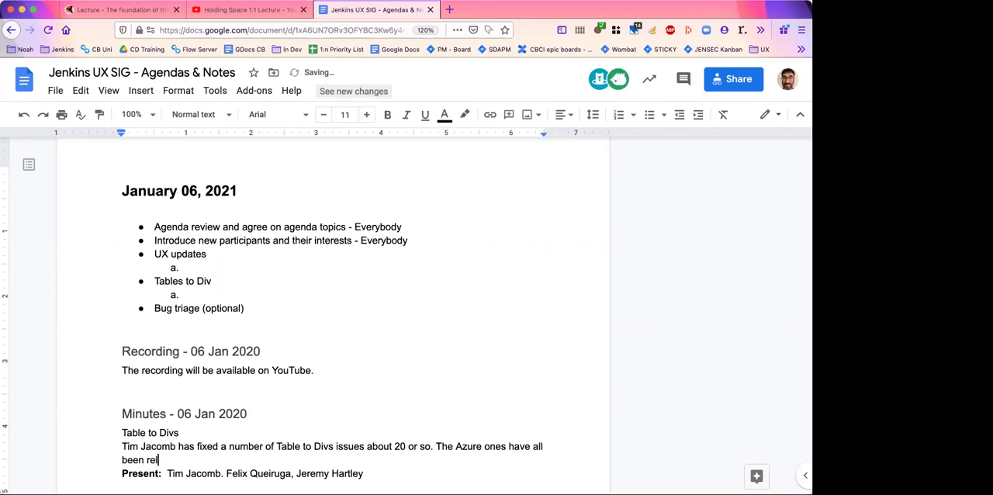
text(eased. )
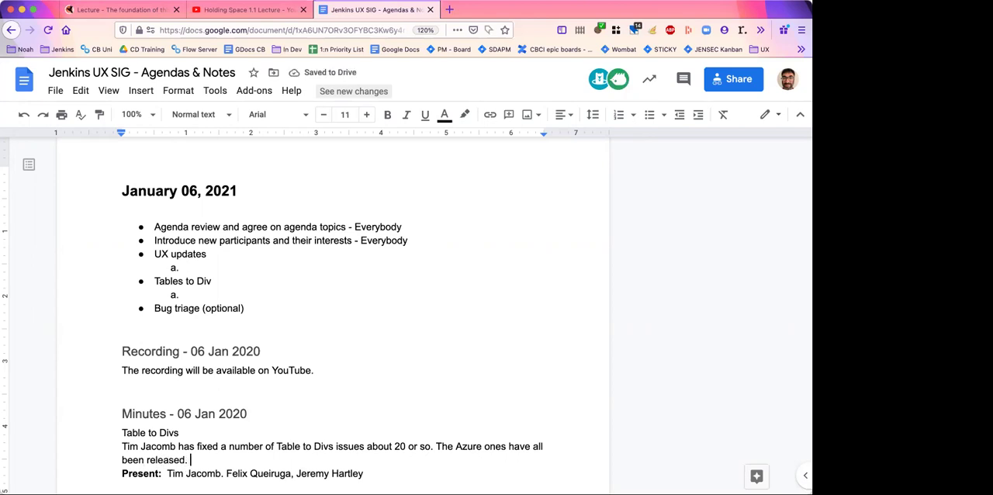
text(No n)
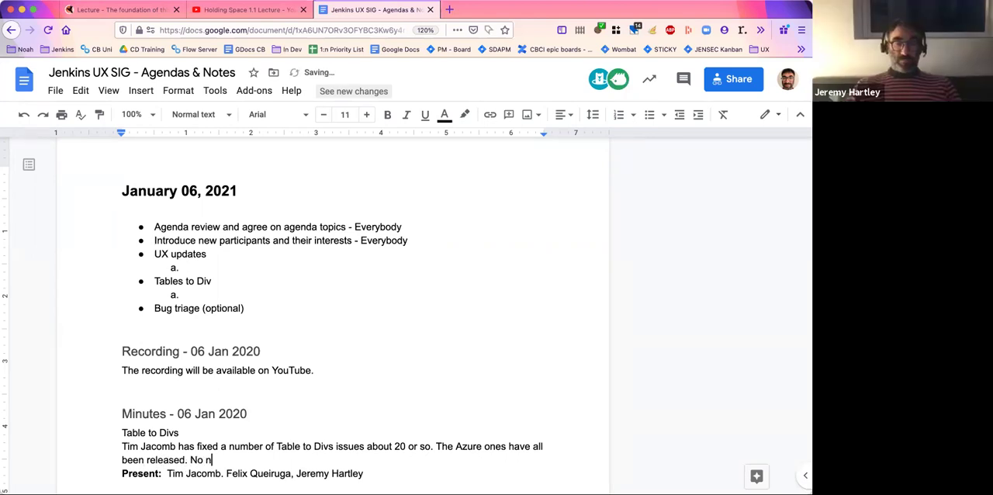
text(ew issues have be)
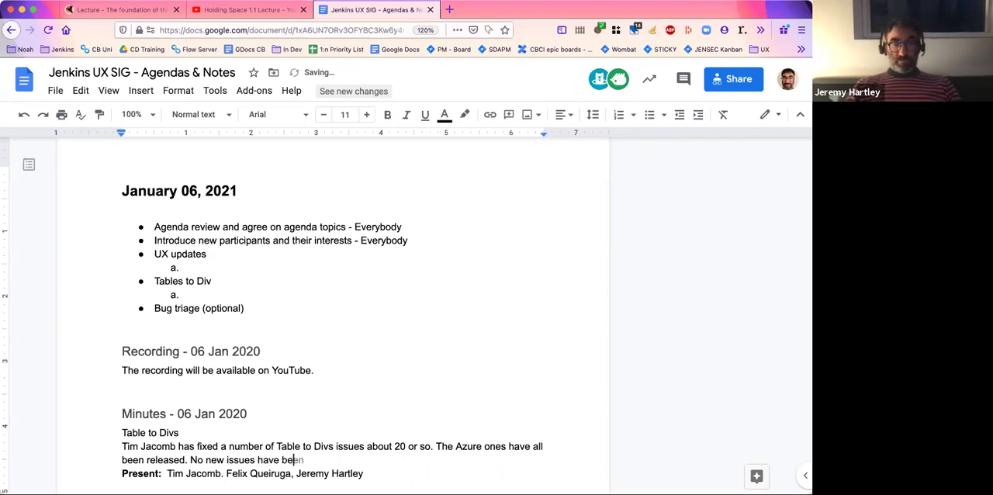
text(en posted )
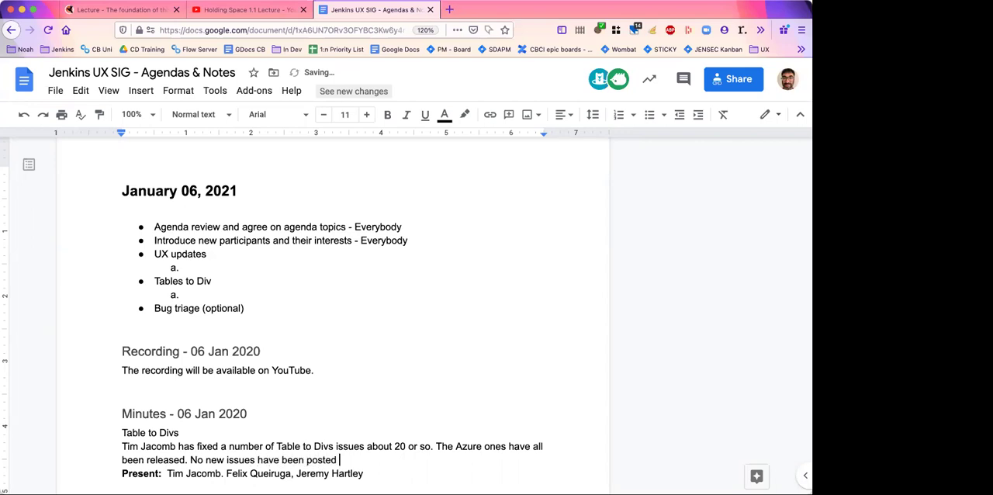
text(in the g)
text(eneral bug list.)
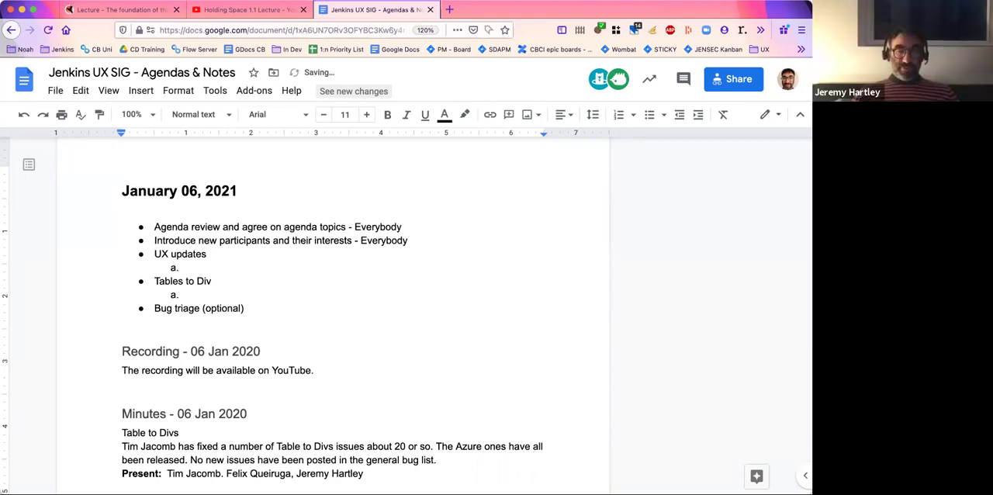
key(Up)
key(Up)
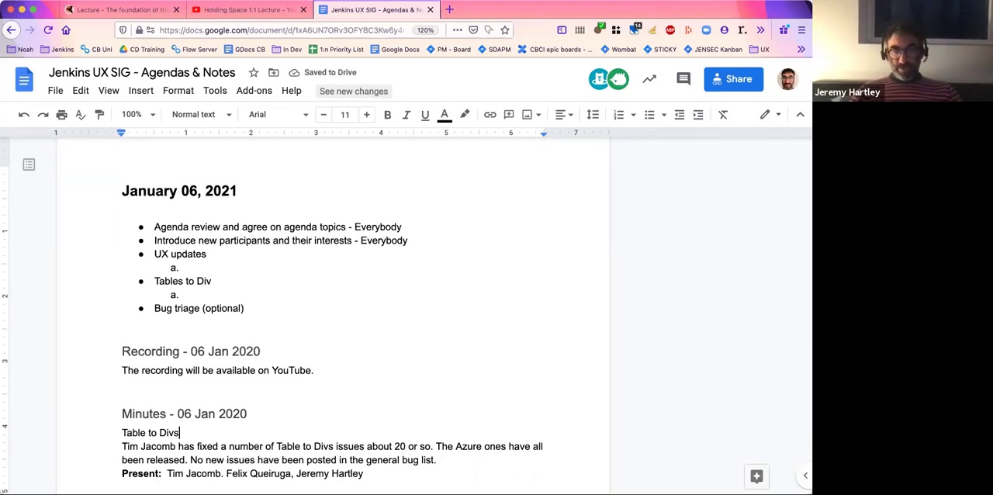
Step: Style 'Table to Divs' as Heading 4 and start a new paragraph after the bug list sentence
key(ctrl+alt+4)
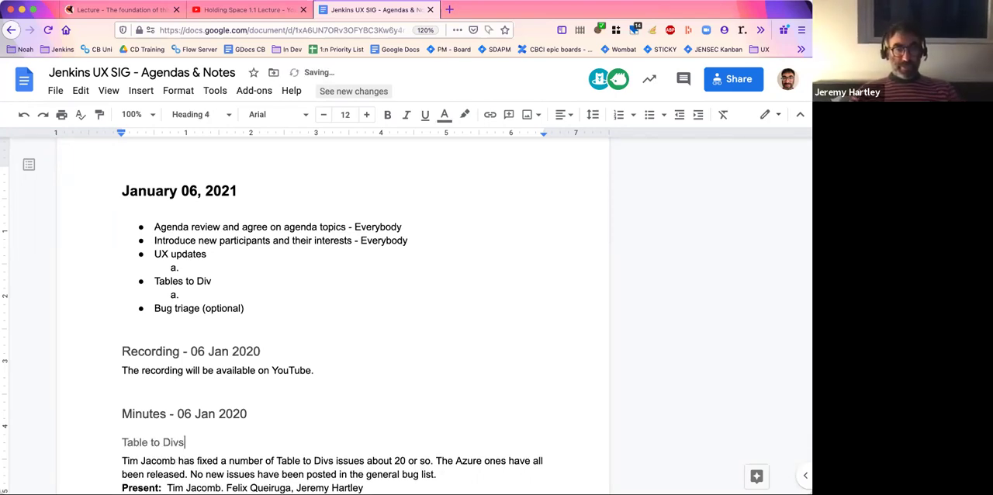
key(Down)
key(Down)
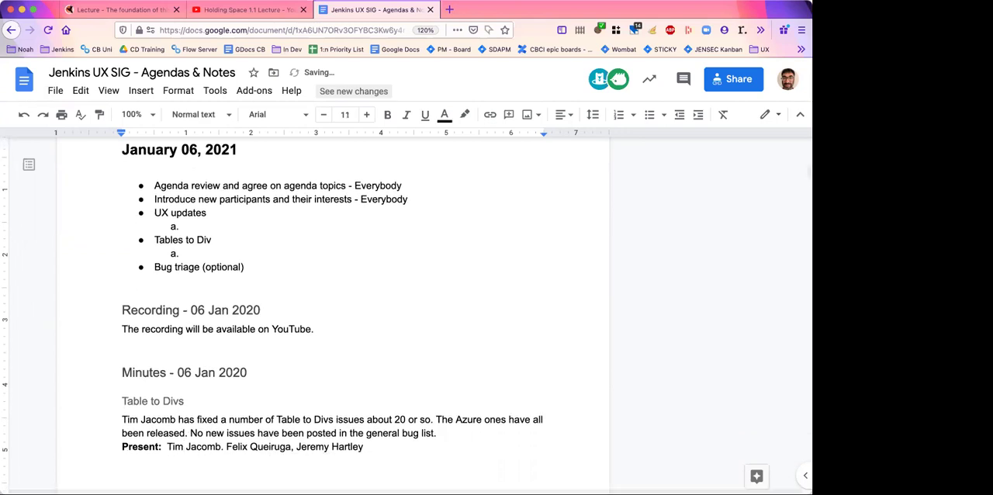
key(Home)
key(Left)
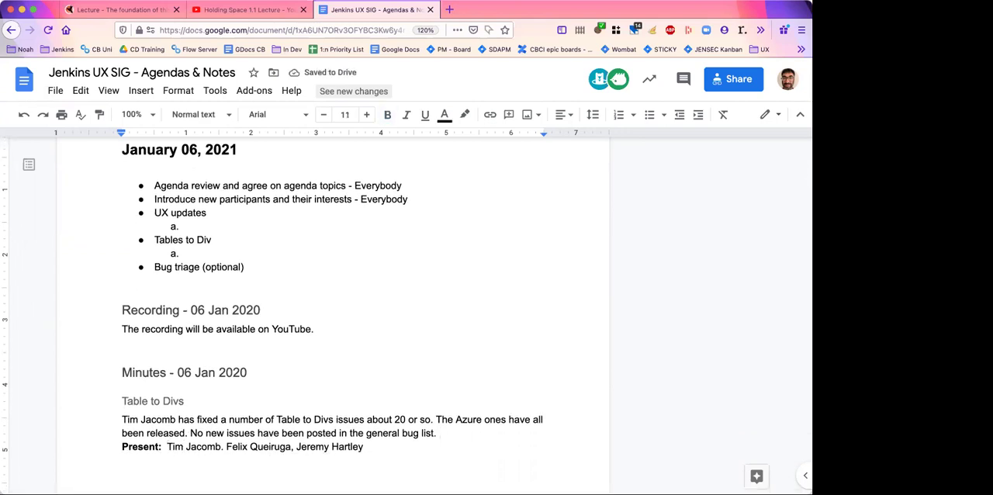
key(Return)
text(There )
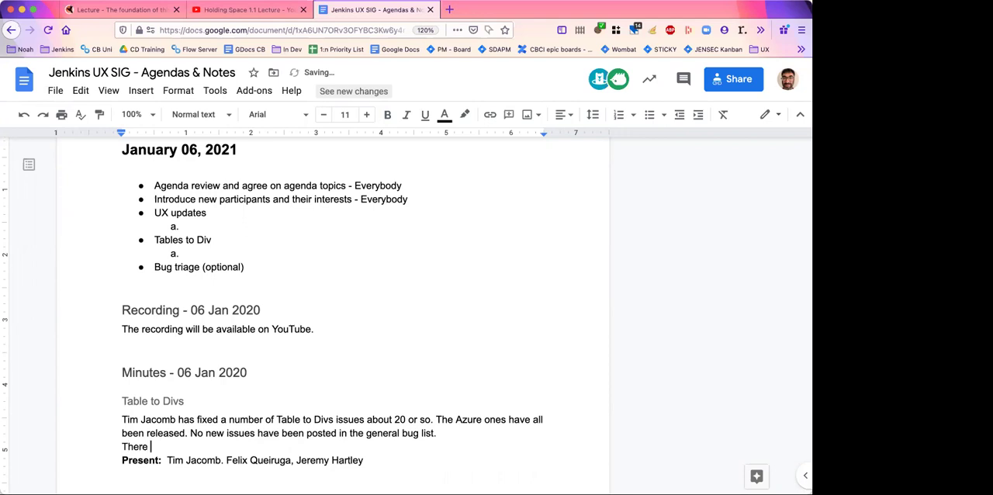
text(are a number of)
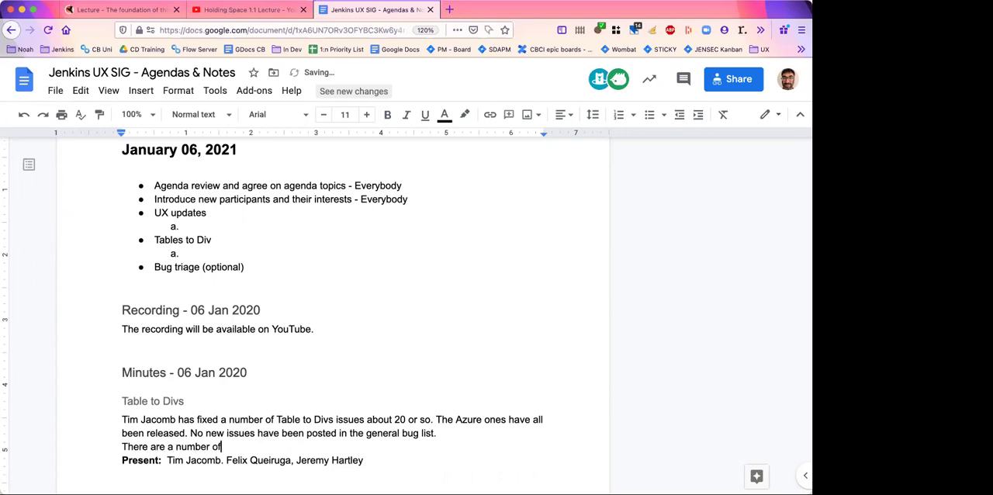
text( open PRs that )
text(need mergi)
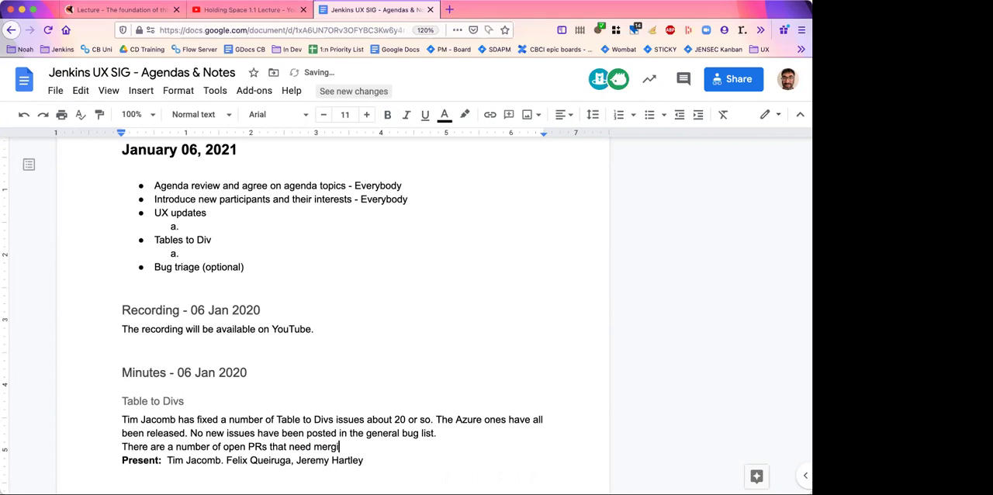
text(ng and releasing. Tim)
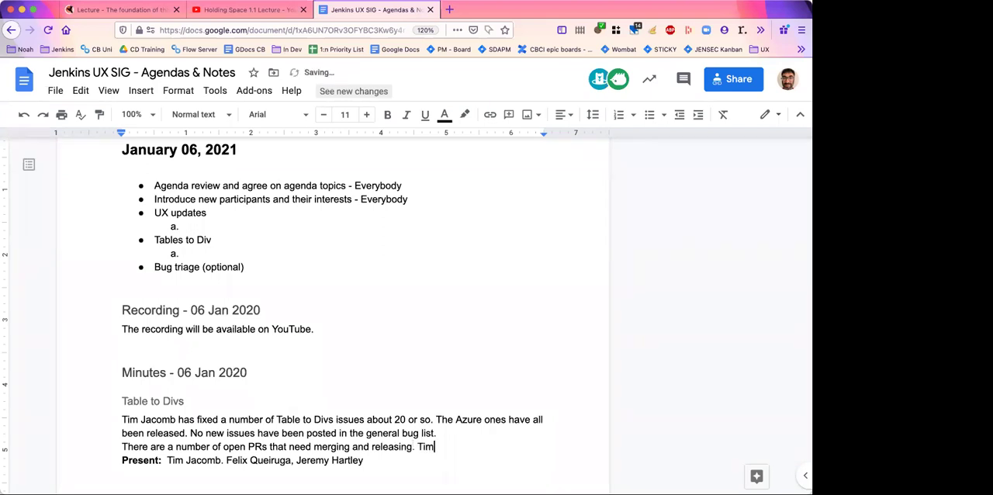
text( doesn't think th)
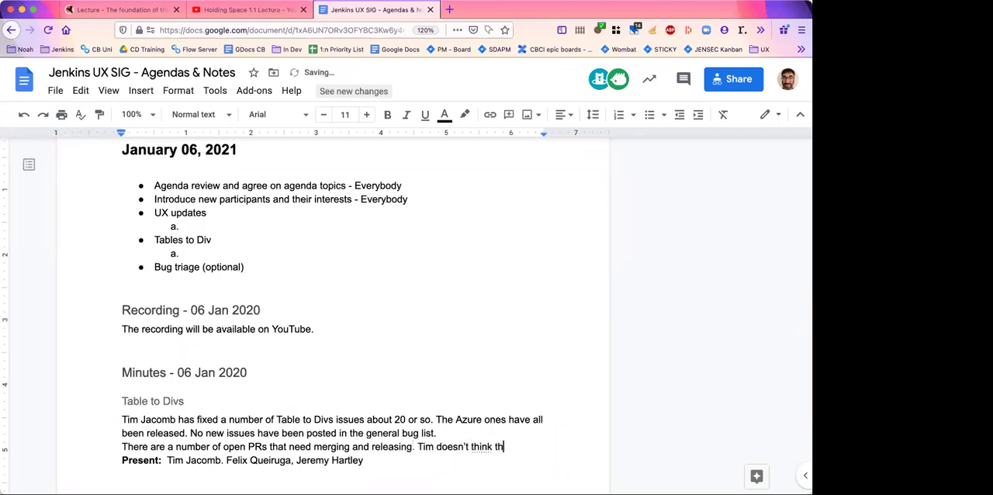
text(ere are any bi)
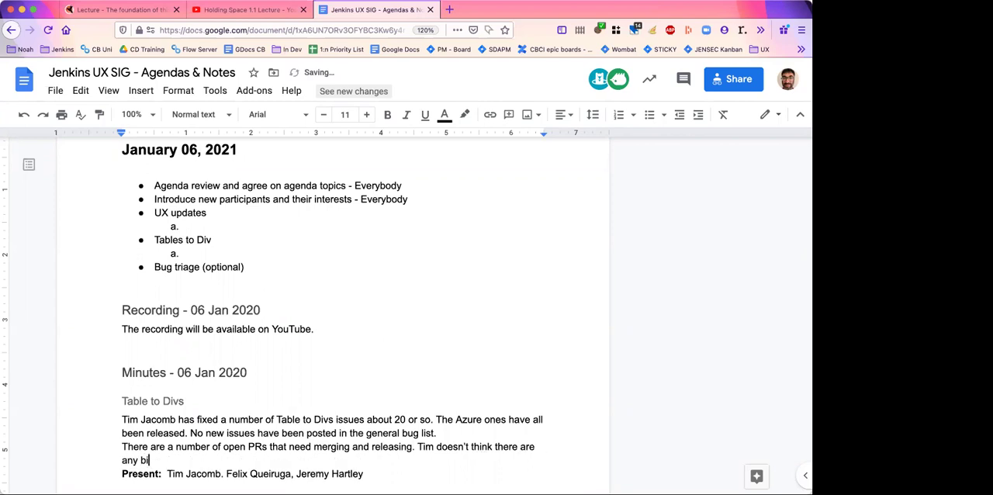
text(g plugins lef)
text(t that need )
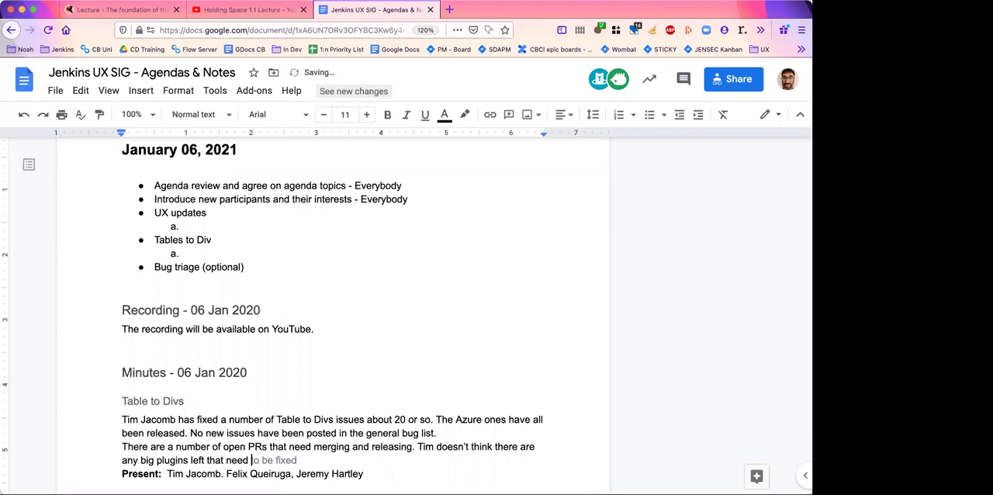
text(to be fixed.)
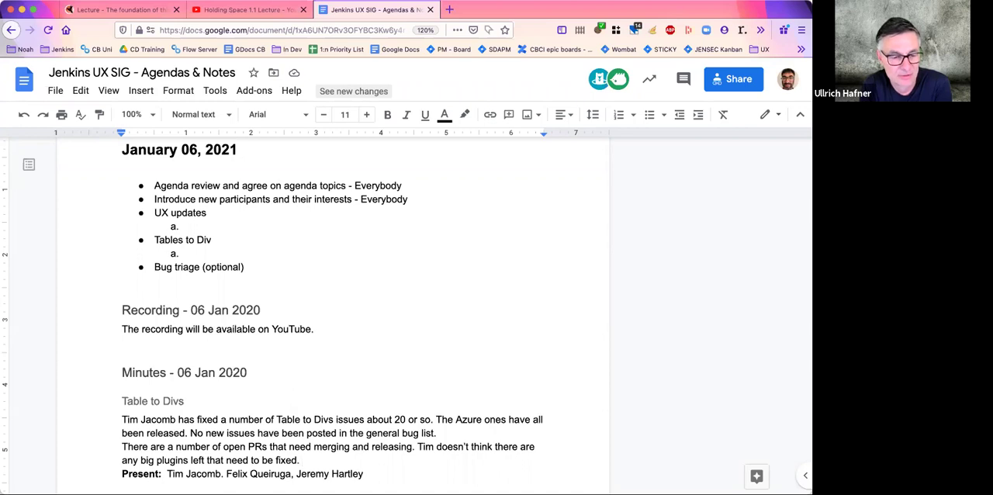
Step: Write the sentence that Ulrich fixed the Warnings NG plugins, released on Christmas, fixing typos
key(Return)
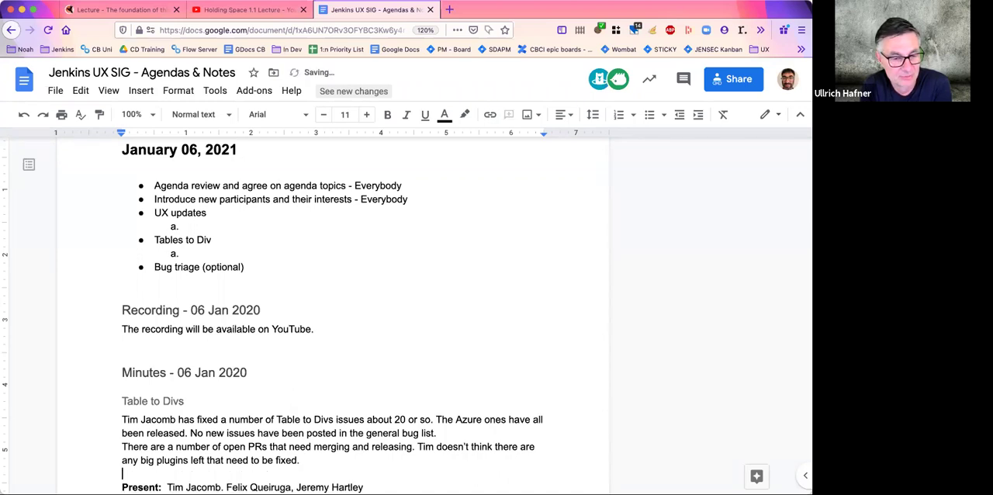
text(Ulrich )
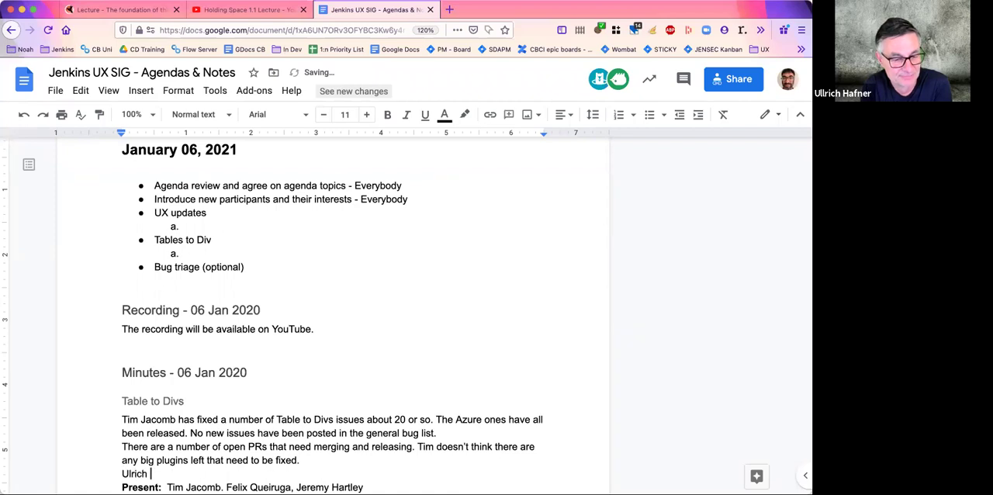
text(has fixed )
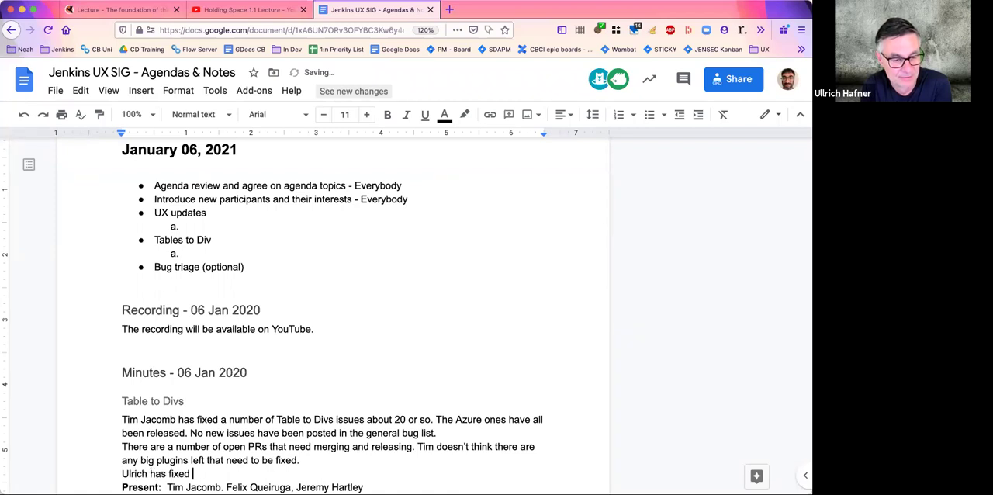
text(his Warnings)
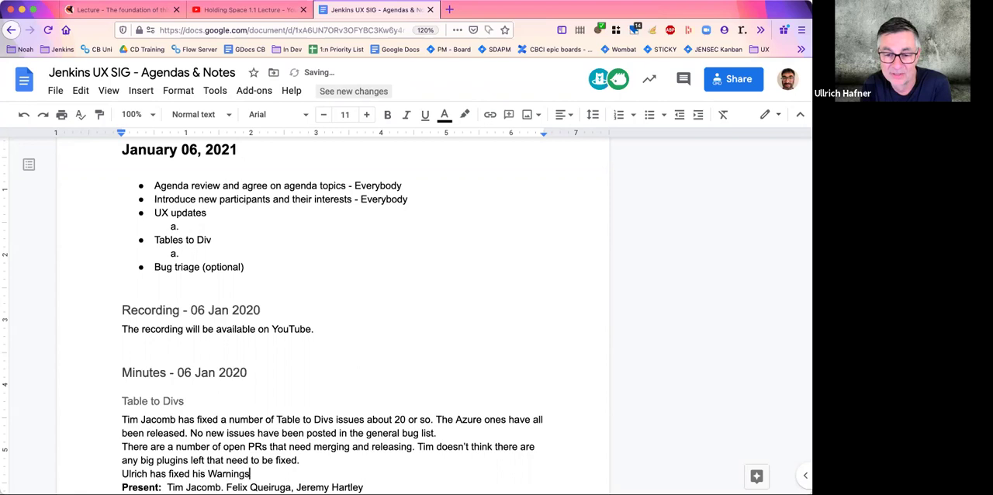
text( NG sxuit)
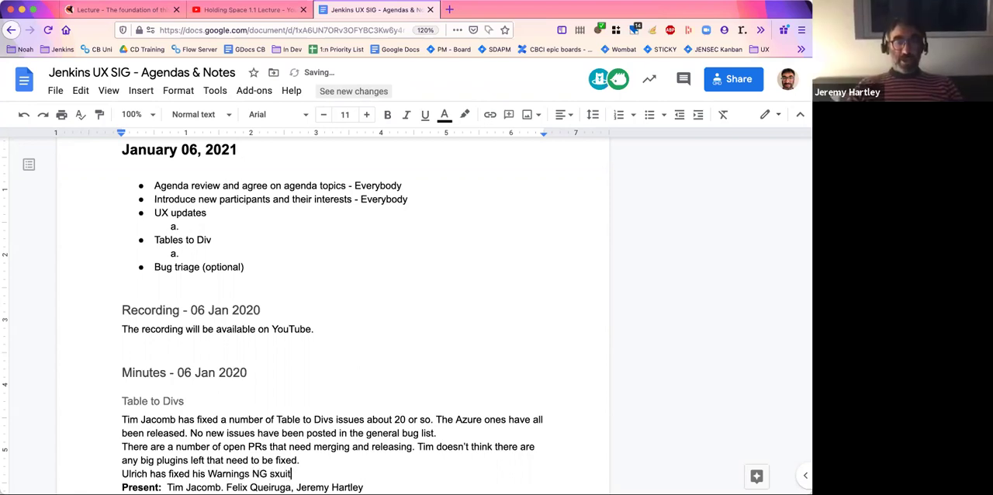
key(BackSpace)
key(BackSpace)
key(BackSpace)
key(BackSpace)
text(uite)
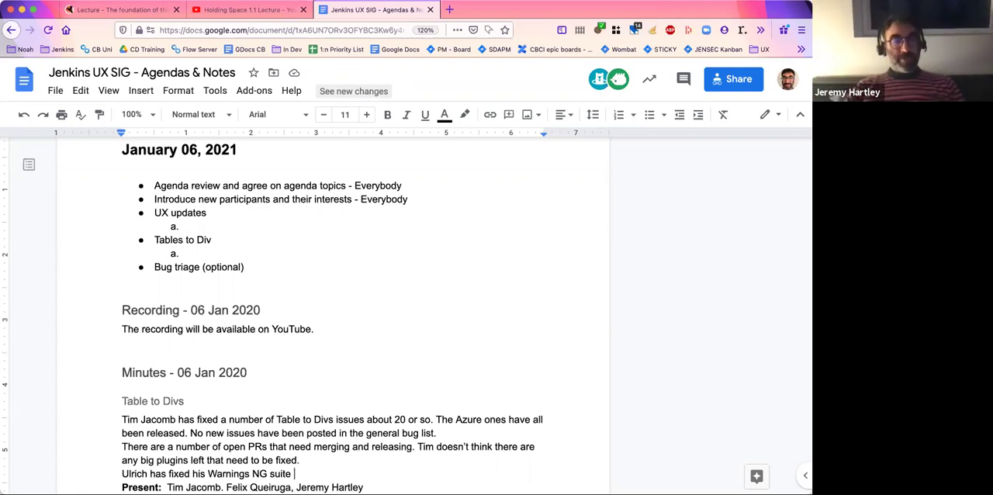
text(of )
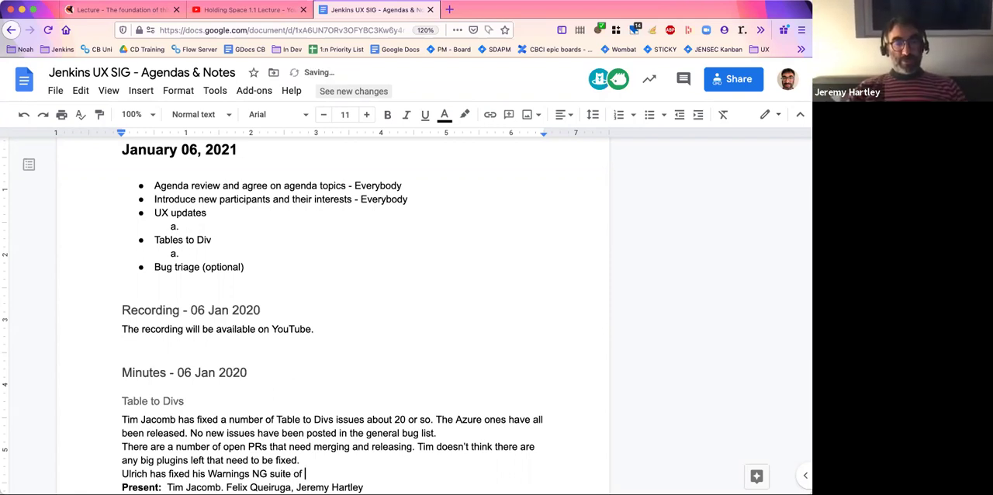
text(plugins for Tab)
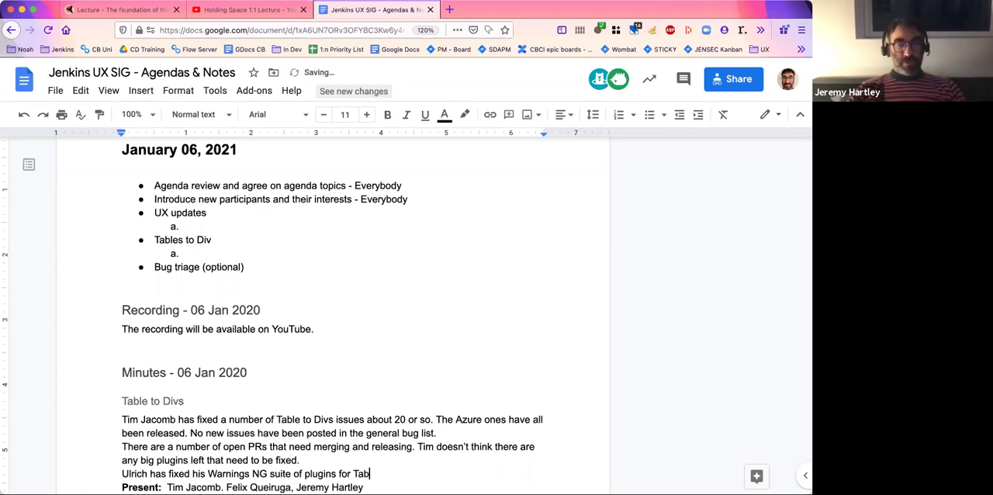
text(le to Divs)
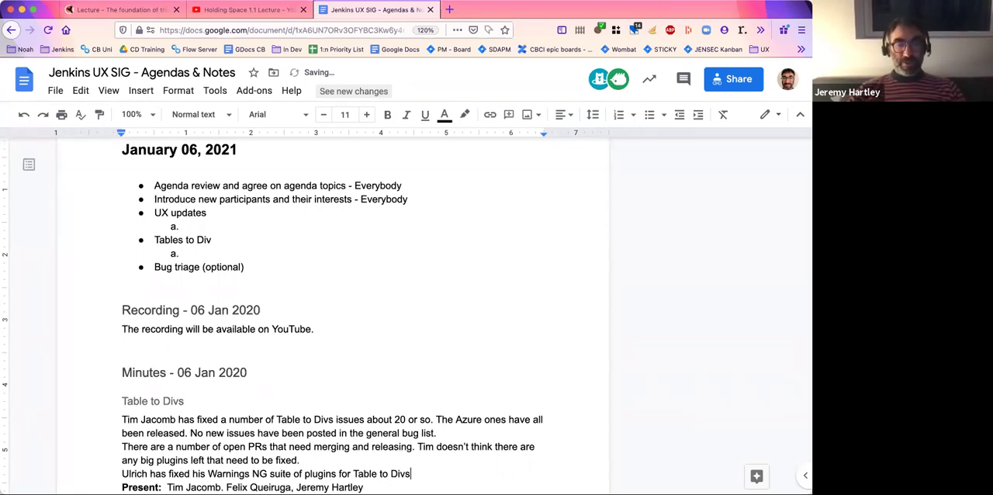
text(. )
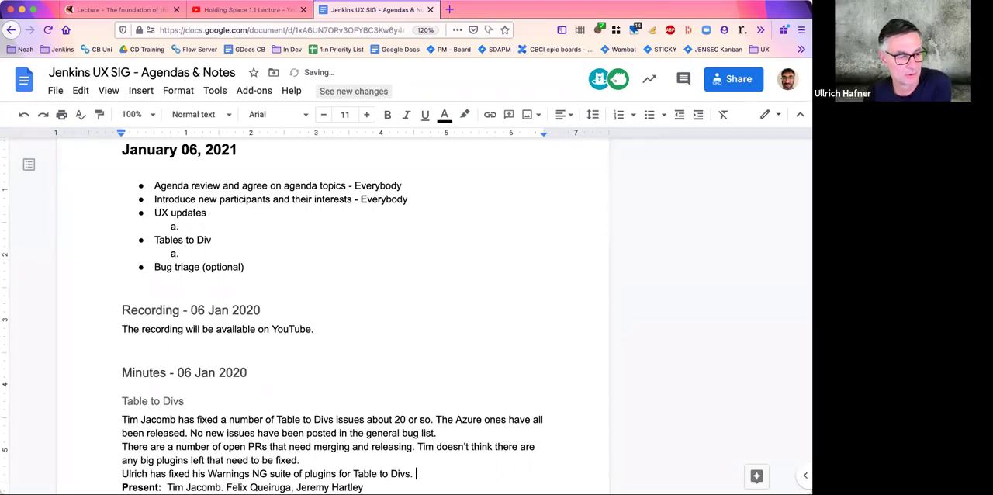
text(They have bee)
key(BackSpace)
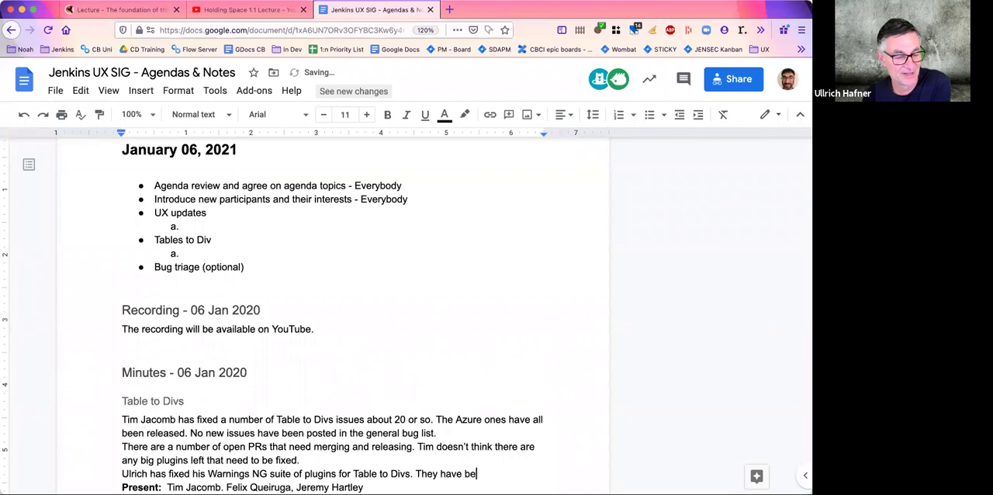
text(en released on C)
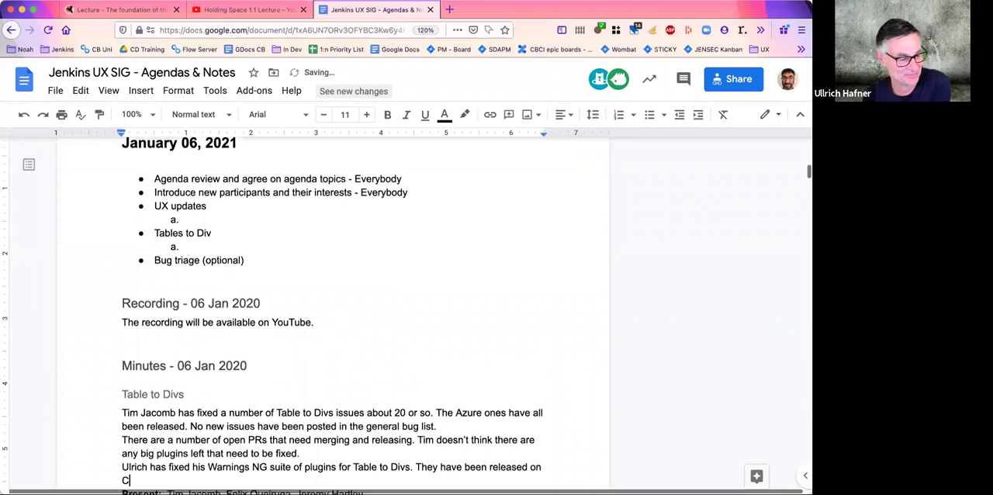
text(hristmas.)
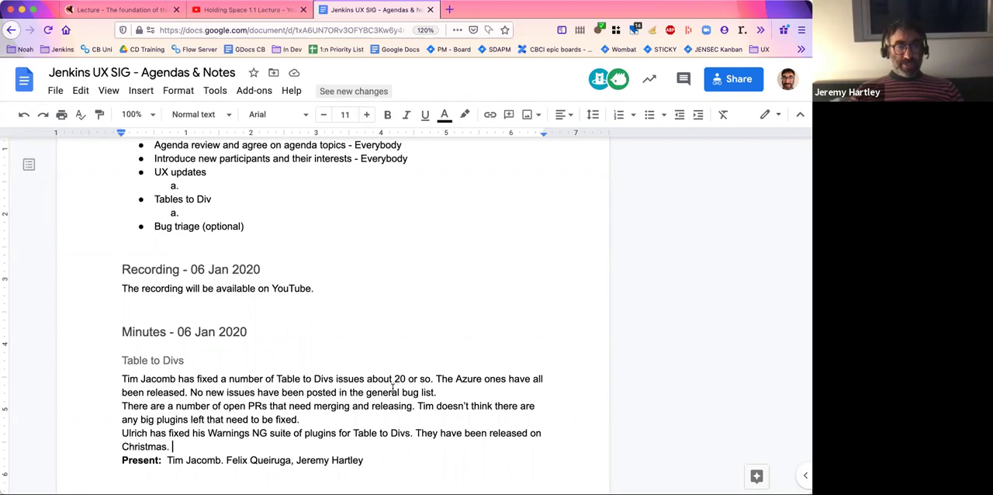
Step: Insert a blank line after 'Christmas.' above the 'Present:' line
key(Return)
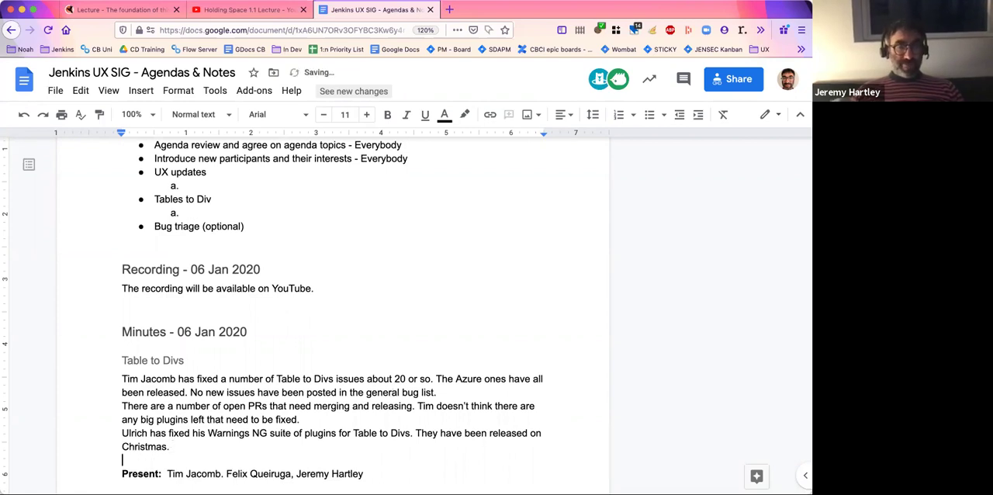